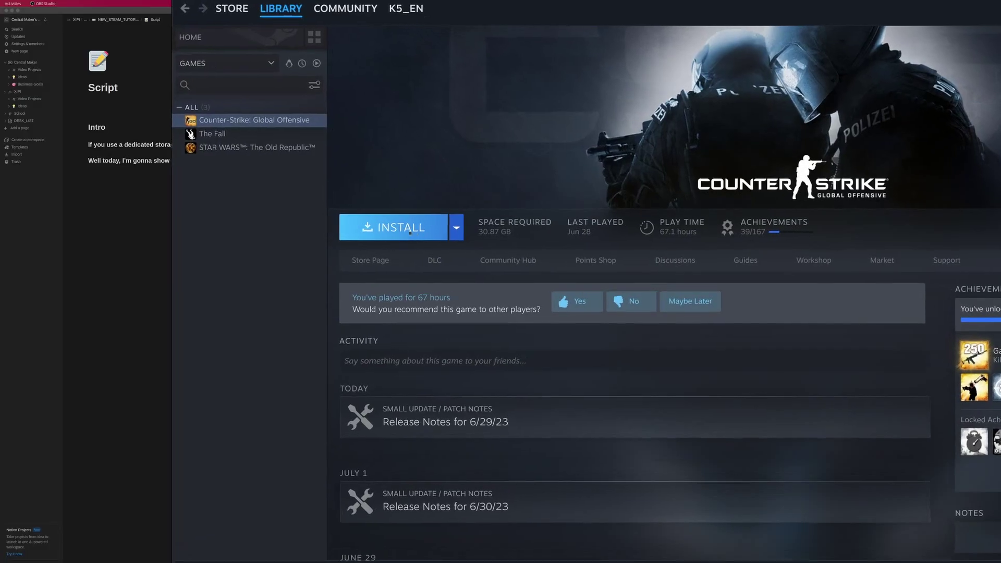
Launch Disks and open the second 500 GB disk's GAME_DRIVE partition in the file manager
{"action": "key", "text": "super"}
{"action": "type", "text": "di"}
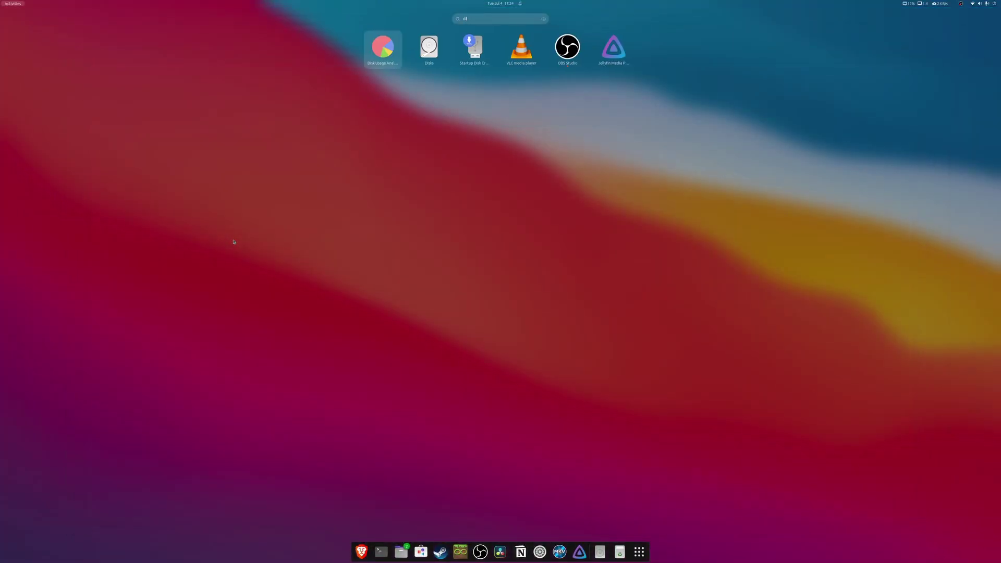
{"action": "type", "text": "sks"}
{"action": "key", "text": "Return"}
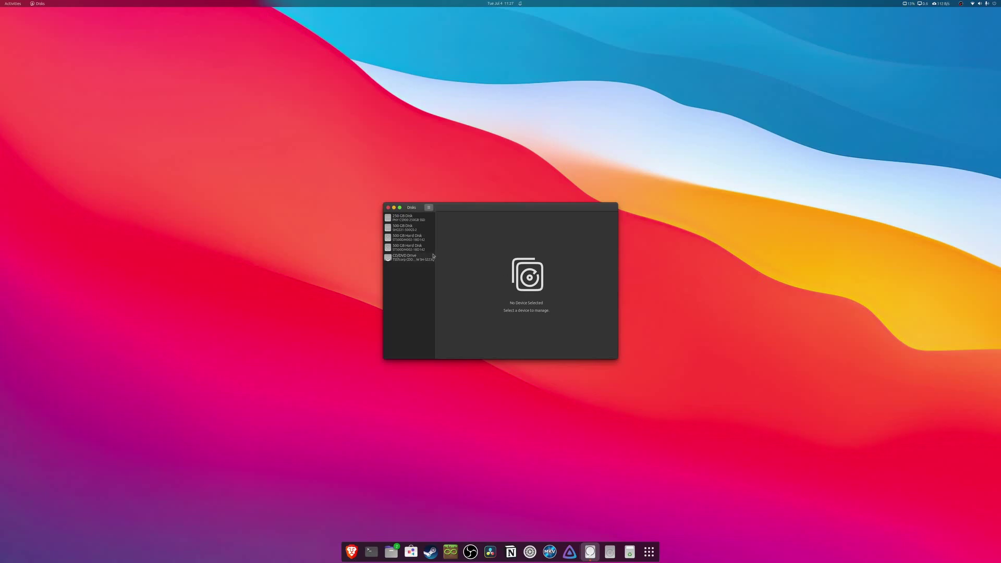
{"action": "left_click", "coordinate": [408, 248]}
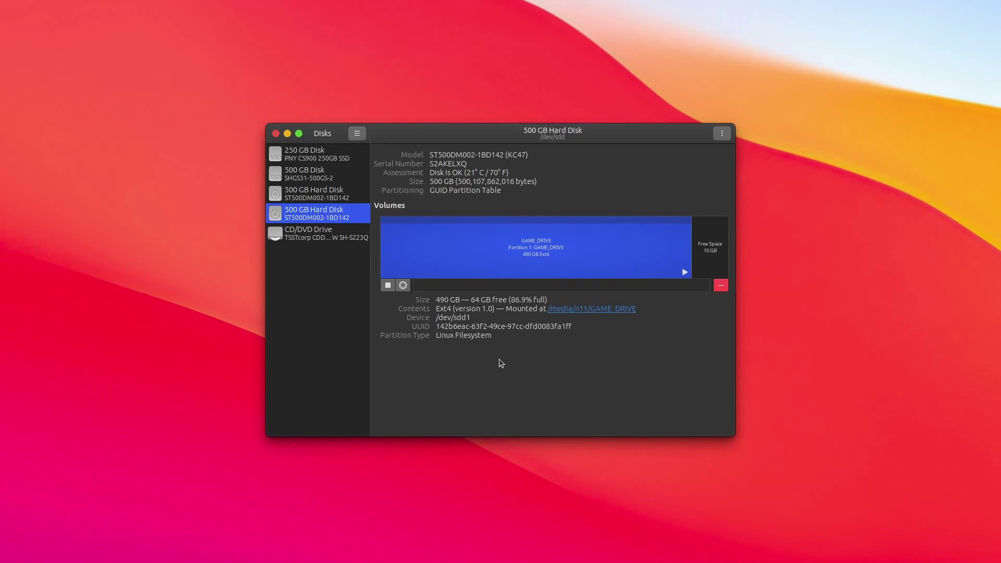
Open a terminal in the GAME_DRIVE folder, authenticate sudo, and select the mount path
{"action": "right_click", "coordinate": [459, 369]}
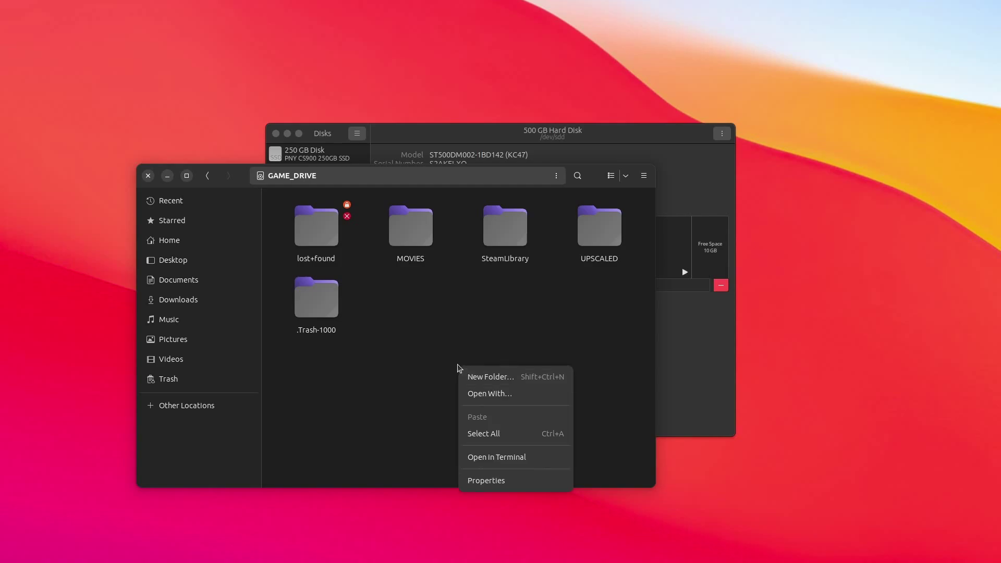
{"action": "left_click", "coordinate": [513, 464]}
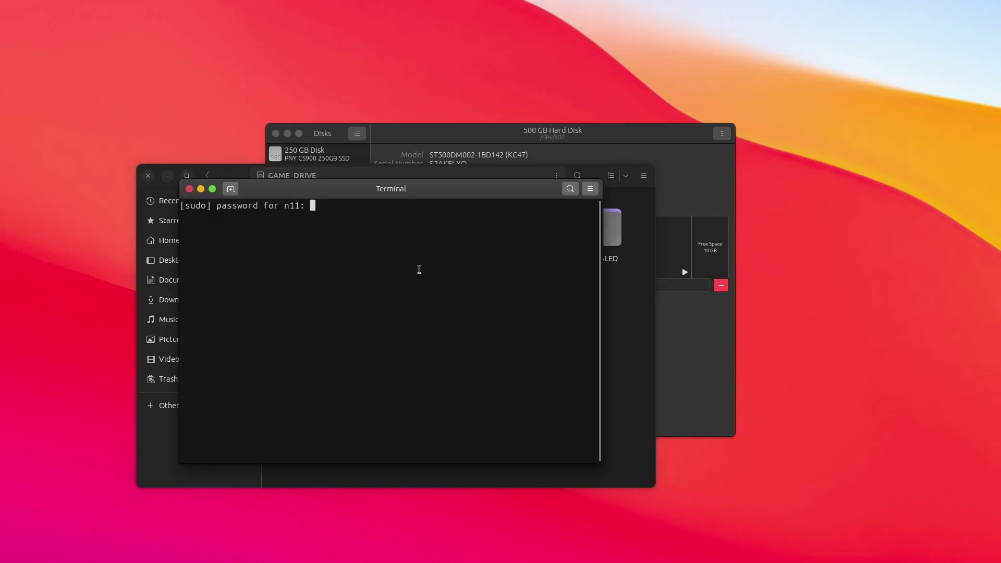
{"action": "key", "text": "Return"}
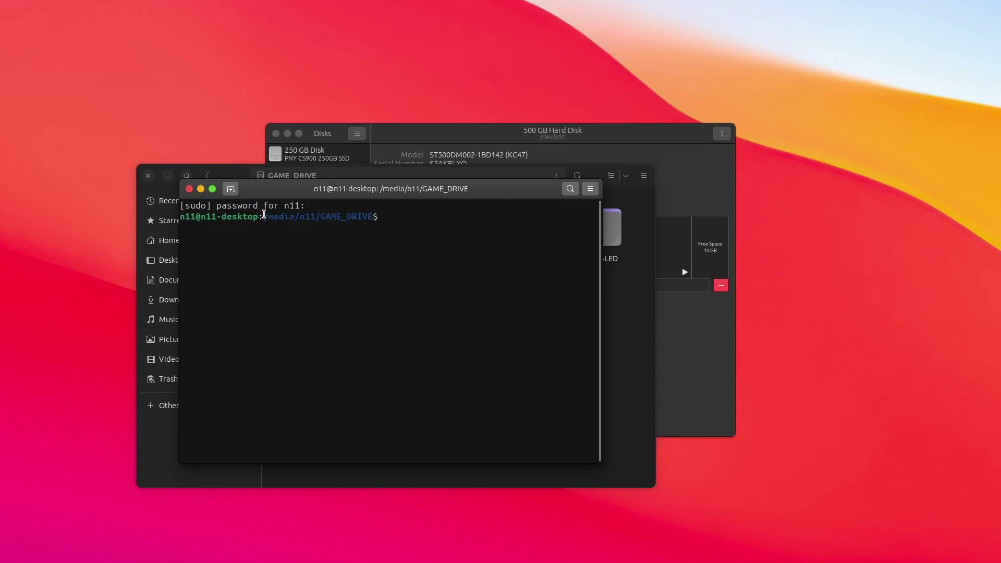
{"action": "left_click_drag", "start_coordinate": [264, 216], "coordinate": [374, 217]}
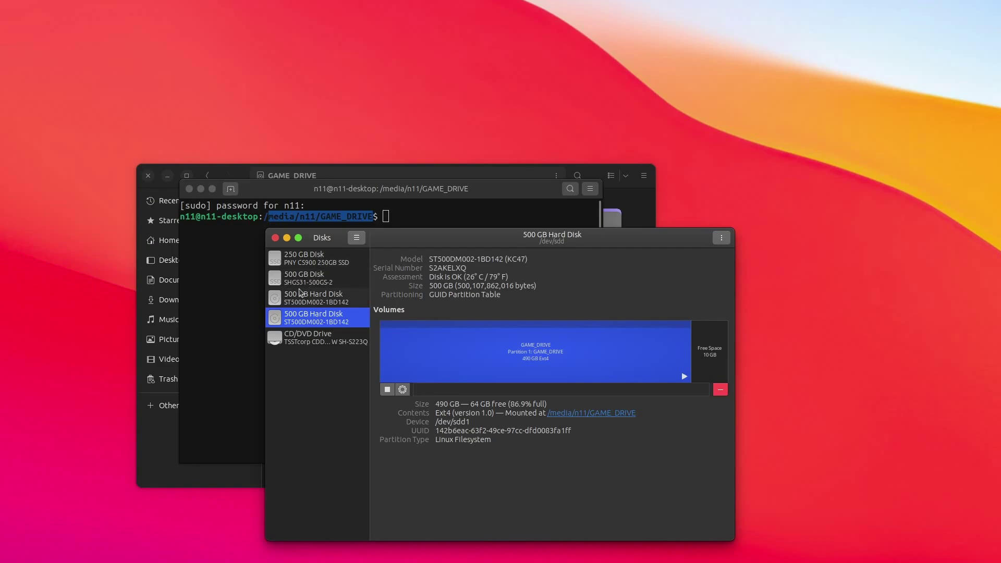
Review the EDIT_DRIVE, MEDIA_SERVER_BAC and GAME_DRIVE disks' details in the Disks sidebar
{"action": "left_click", "coordinate": [320, 302]}
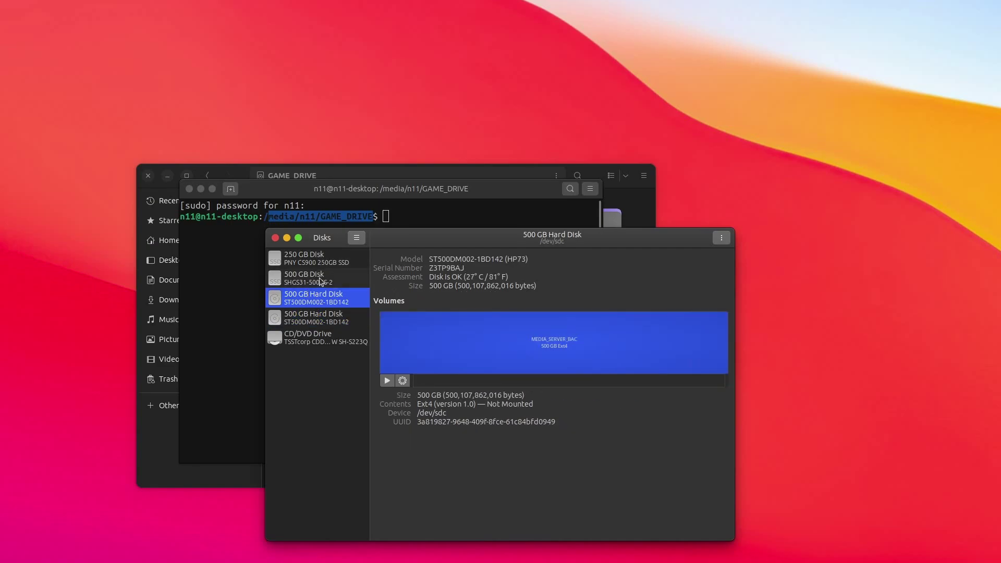
{"action": "left_click", "coordinate": [321, 280]}
{"action": "left_click", "coordinate": [320, 297]}
{"action": "left_click", "coordinate": [319, 316]}
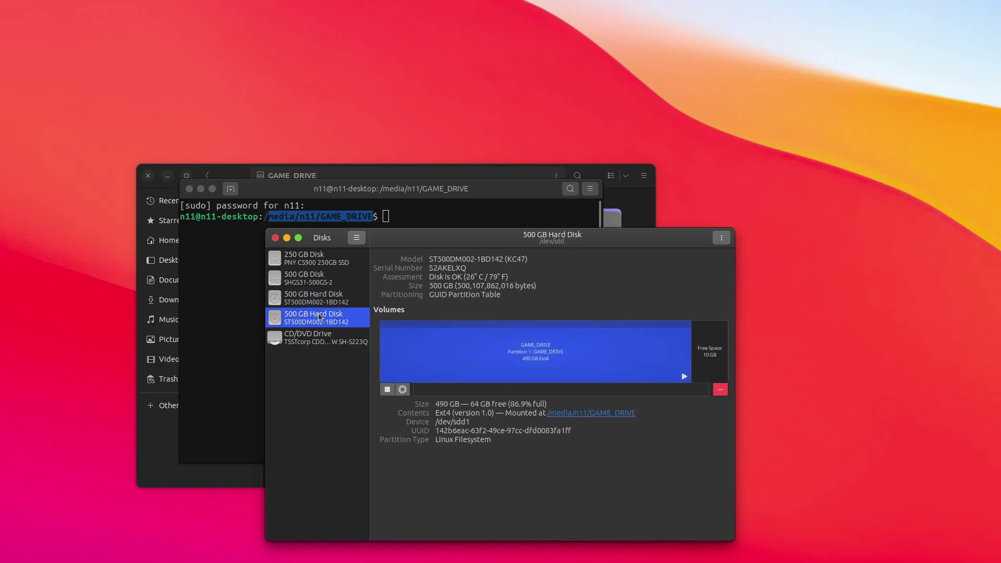
{"action": "left_click", "coordinate": [328, 285]}
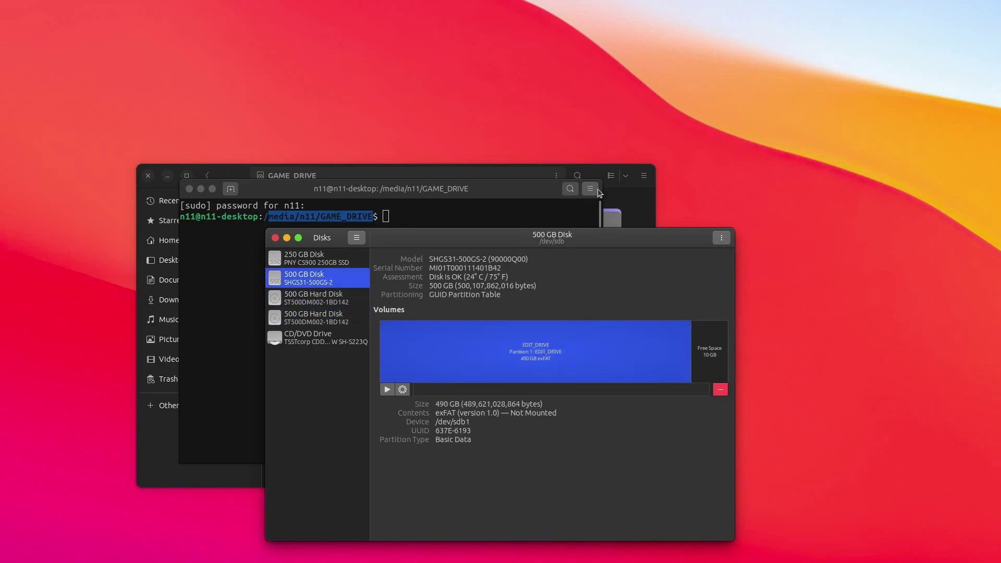
Select the terminal's prompt line, then return to Disks showing the GAME_DRIVE hard disk
{"action": "left_click", "coordinate": [625, 198]}
{"action": "key", "text": "super"}
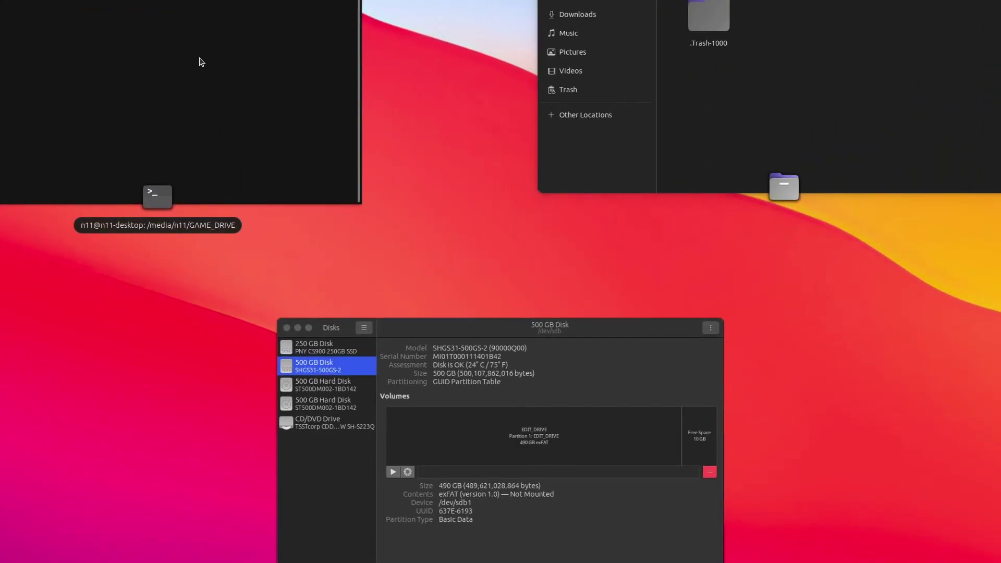
{"action": "left_click", "coordinate": [201, 61]}
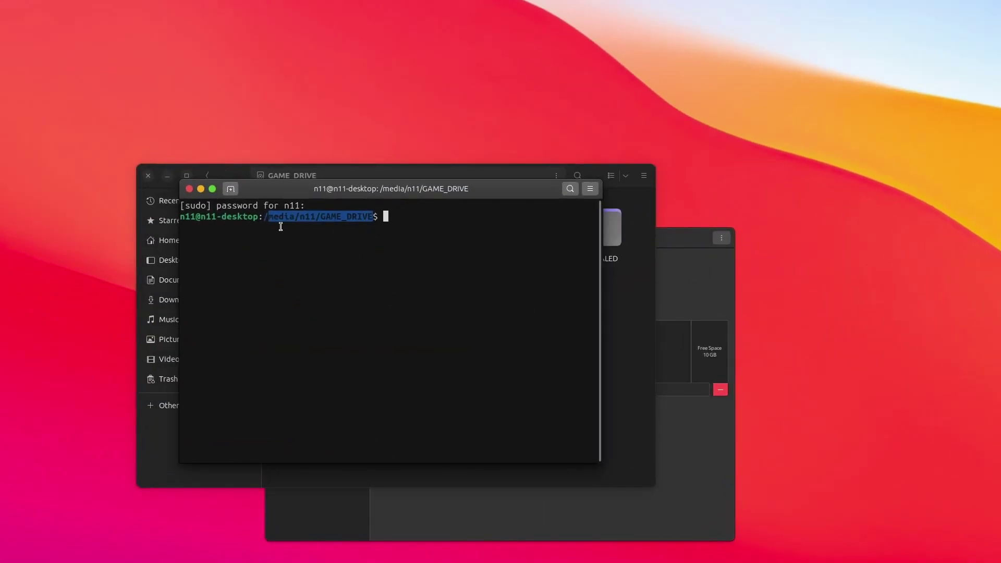
{"action": "triple_click", "coordinate": [282, 224]}
{"action": "key", "text": "alt+Tab"}
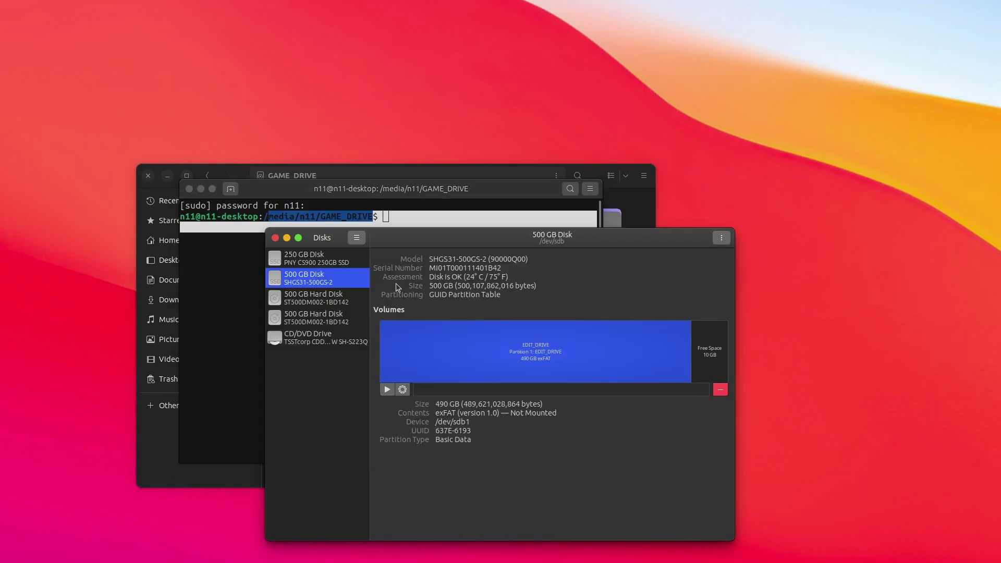
{"action": "left_click", "coordinate": [343, 300]}
{"action": "left_click", "coordinate": [330, 321]}
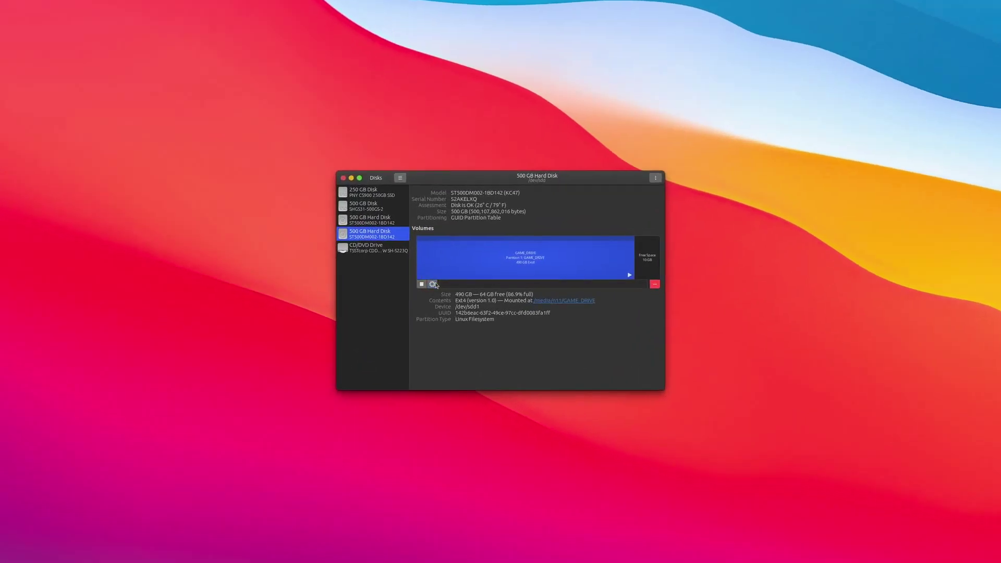
{"action": "left_click", "coordinate": [452, 283]}
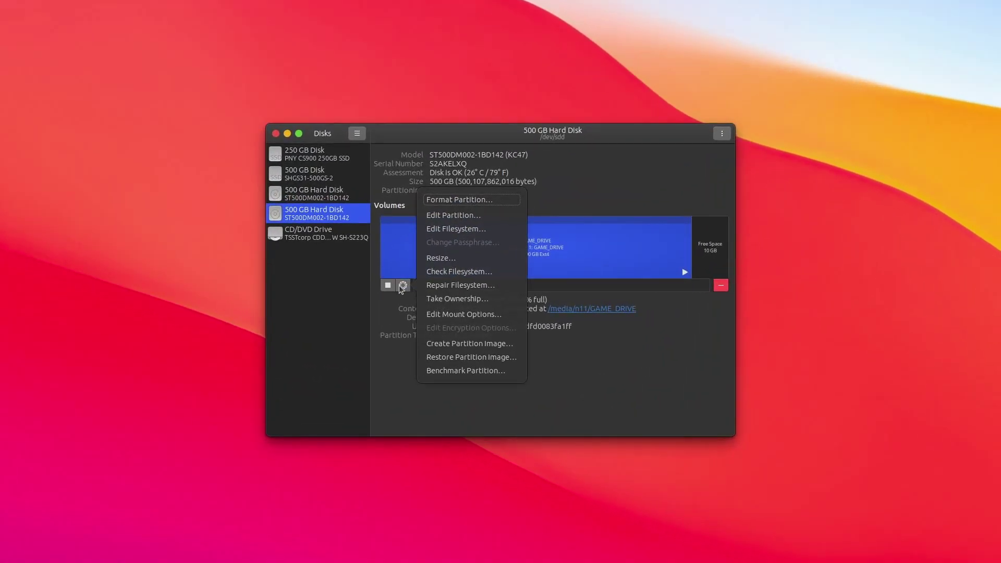
{"action": "left_click", "coordinate": [503, 217]}
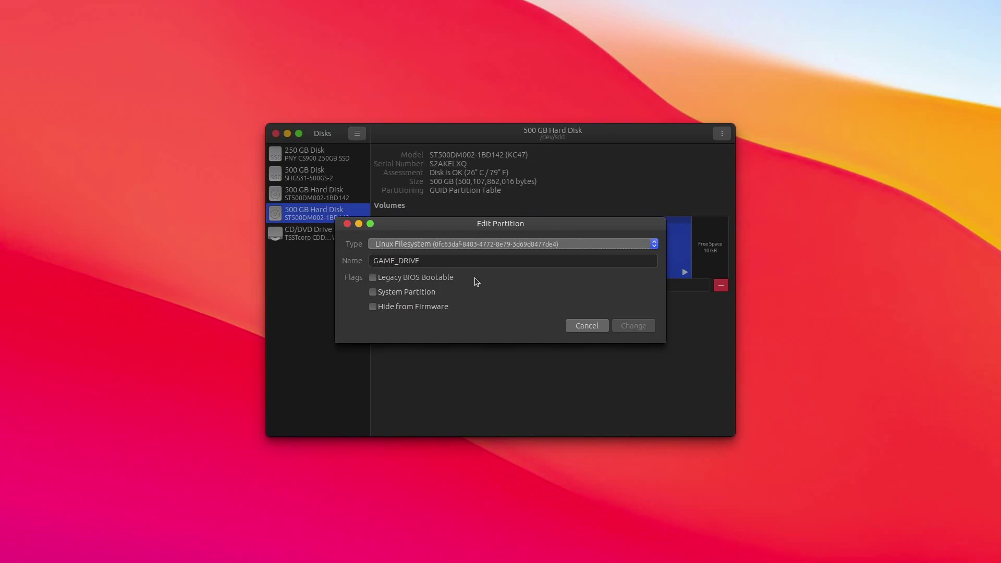
Turn off User Session Defaults in the GAME_DRIVE partition's Edit Mount Options dialog
{"action": "mouse_move", "coordinate": [475, 279]}
{"action": "key", "text": "Escape"}
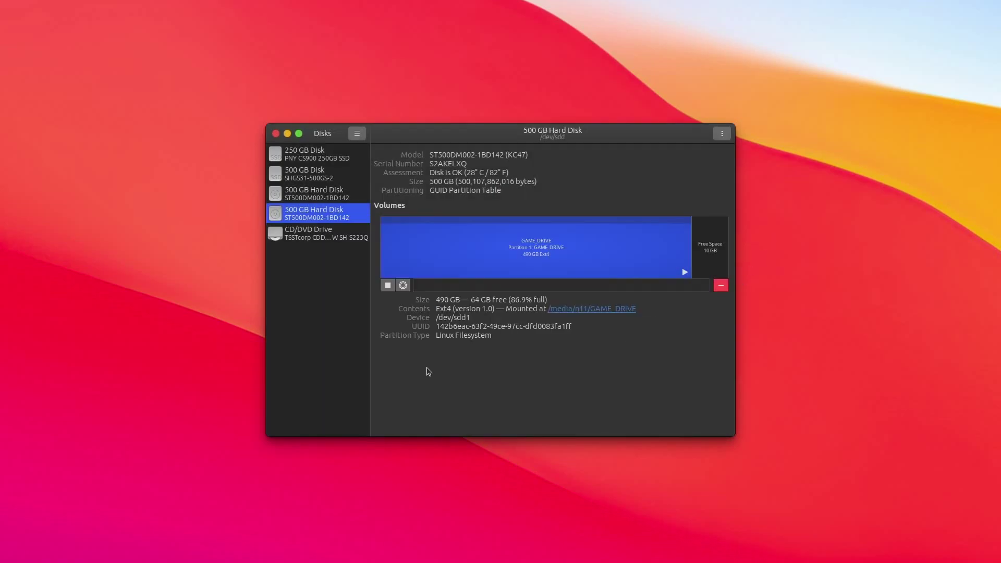
{"action": "left_click", "coordinate": [405, 285]}
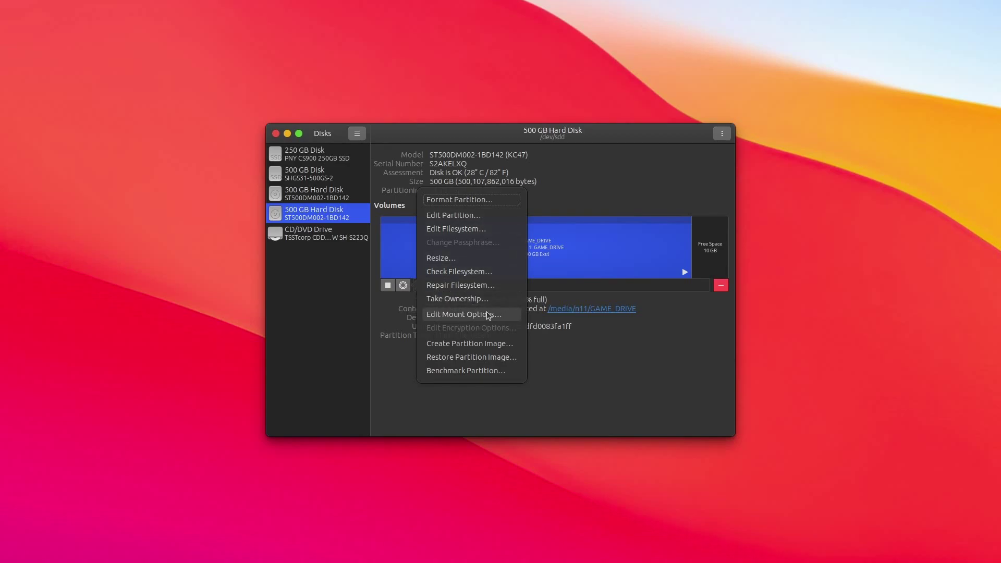
{"action": "left_click", "coordinate": [461, 315]}
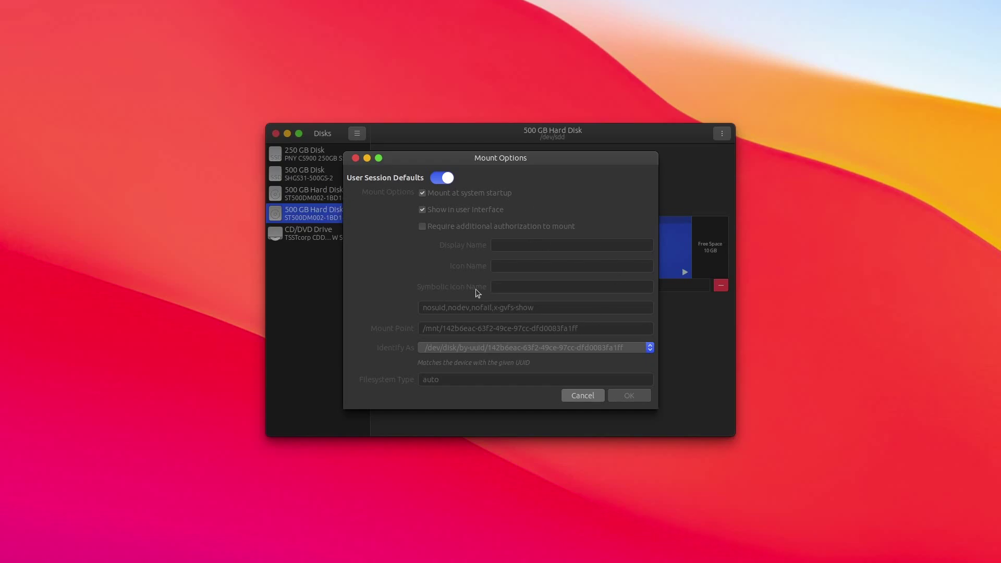
{"action": "left_click", "coordinate": [447, 182]}
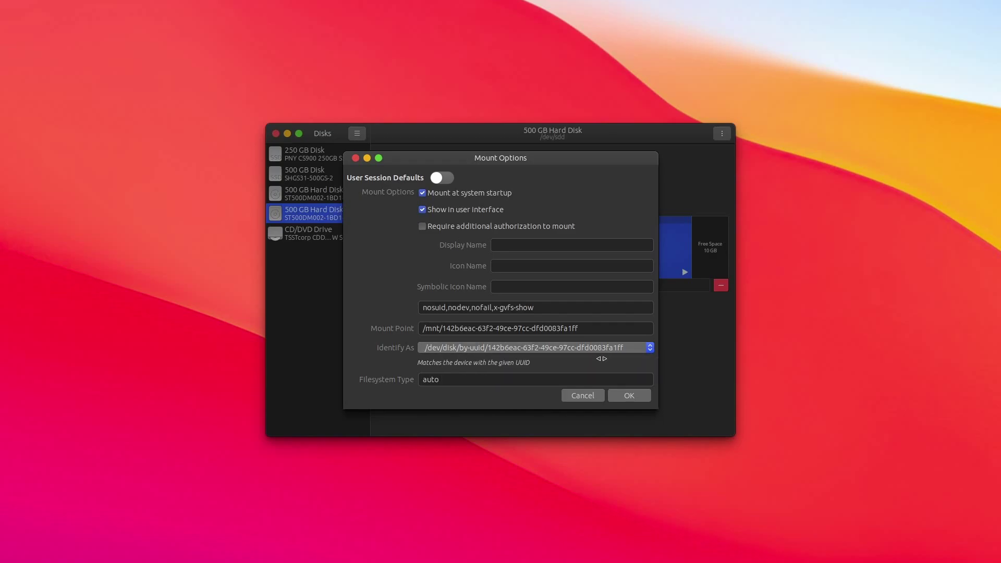
Identify the drive as LABEL=GAME_DRIVE, save with the admin password, and close Disks
{"action": "left_click", "coordinate": [621, 351]}
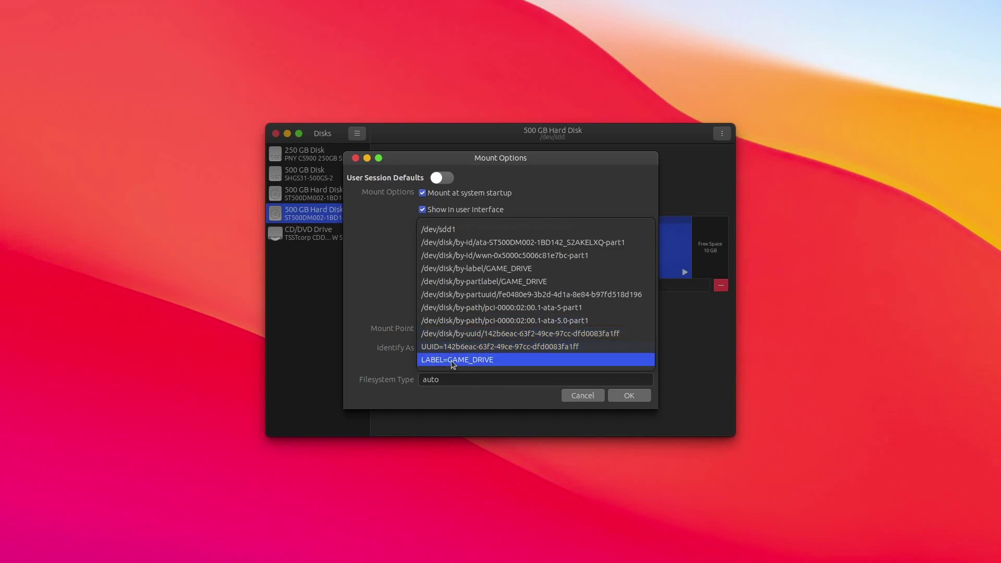
{"action": "left_click", "coordinate": [459, 363]}
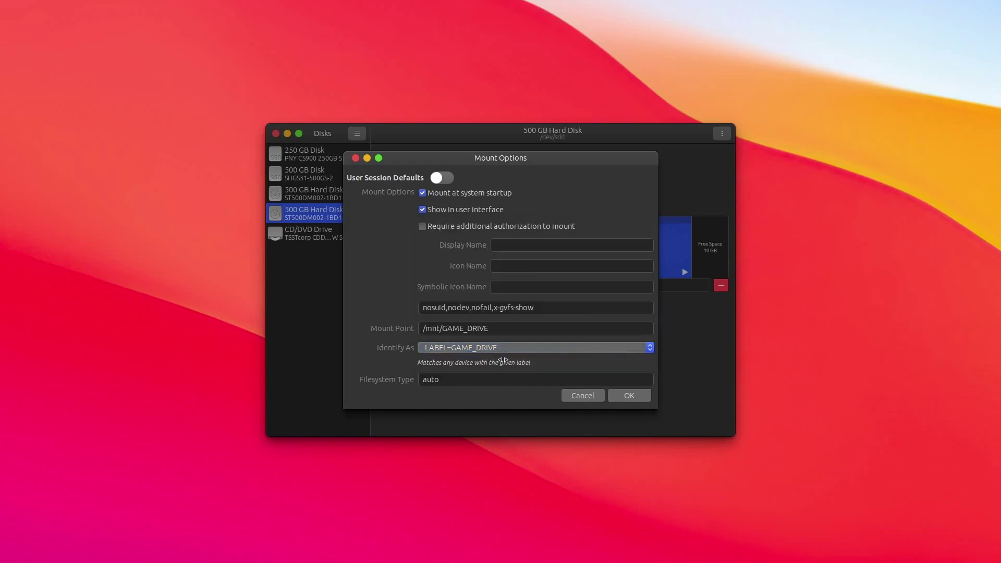
{"action": "left_click", "coordinate": [628, 395]}
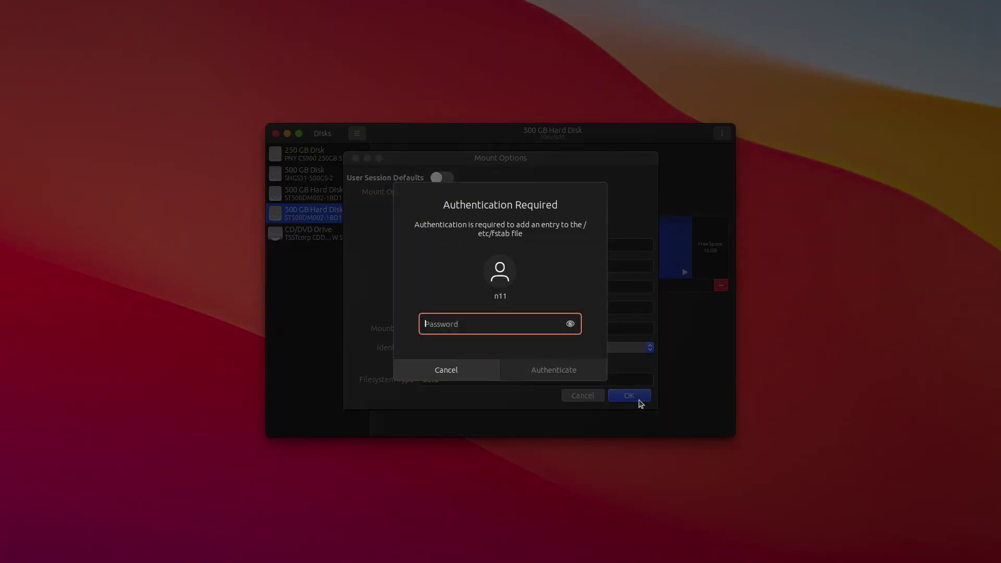
{"action": "type", "text": "•••••"}
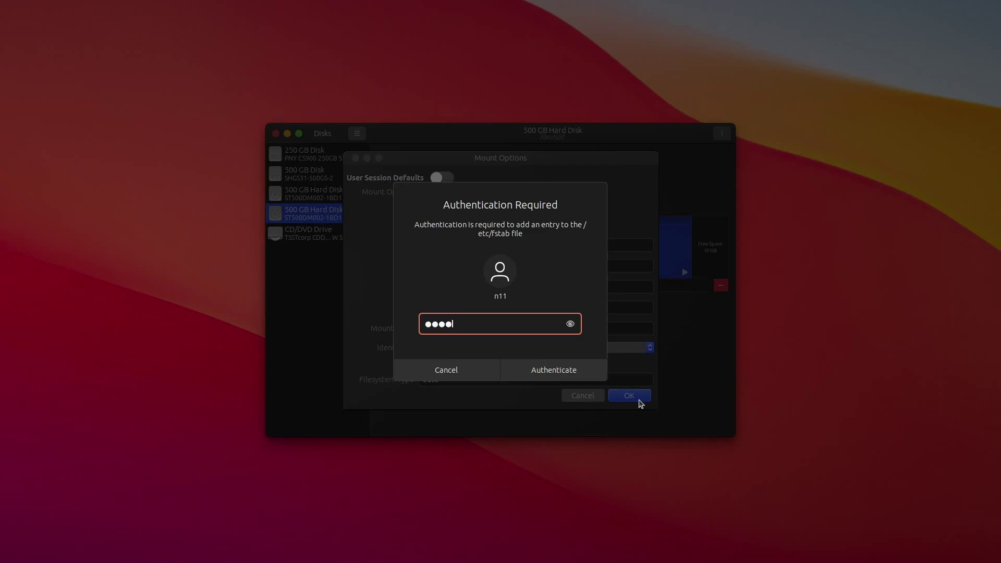
{"action": "key", "text": "Return"}
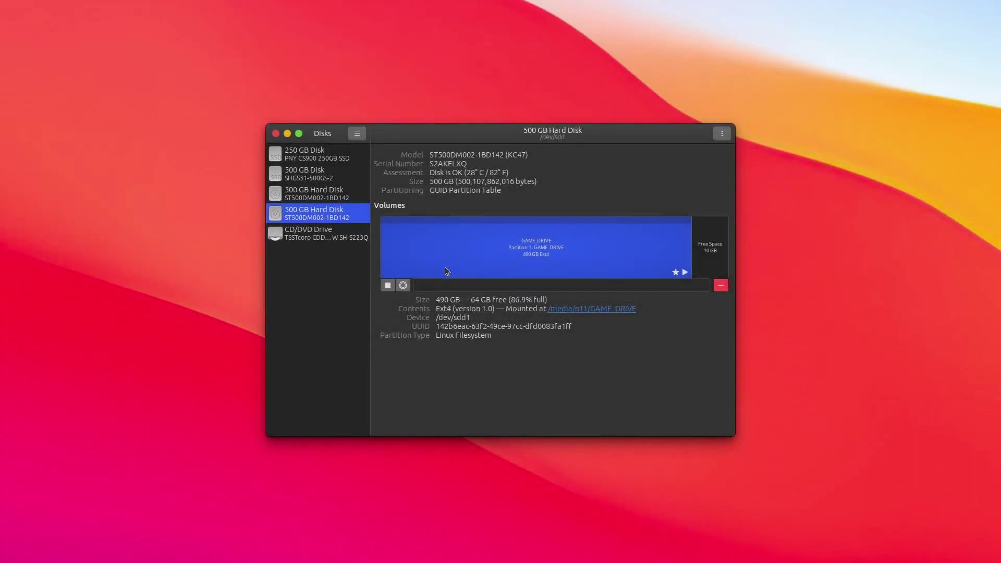
{"action": "left_click", "coordinate": [276, 134]}
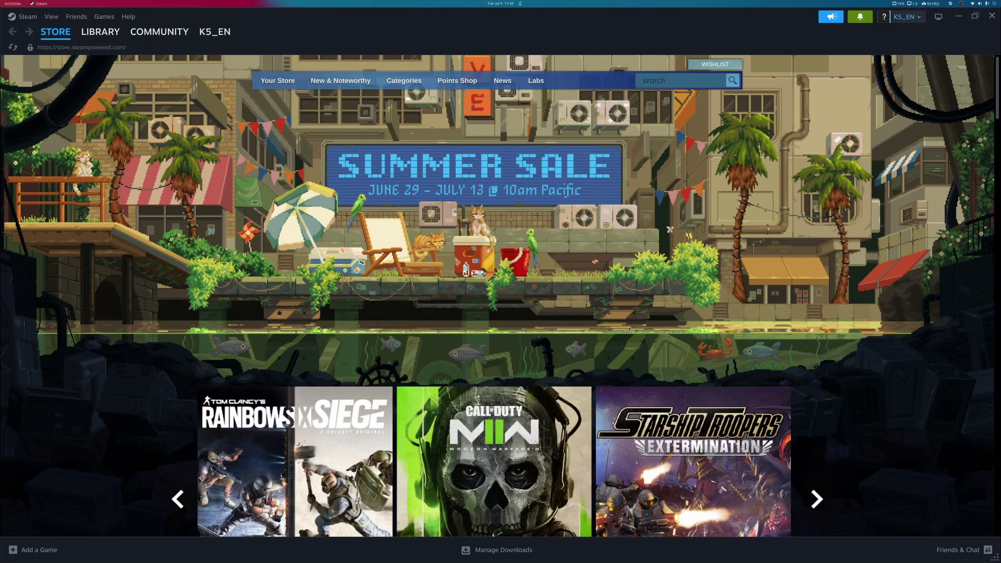
Add /media/n11/GAME_DRIVE as a new library folder in Steam Settings > Storage
{"action": "left_click", "coordinate": [28, 16]}
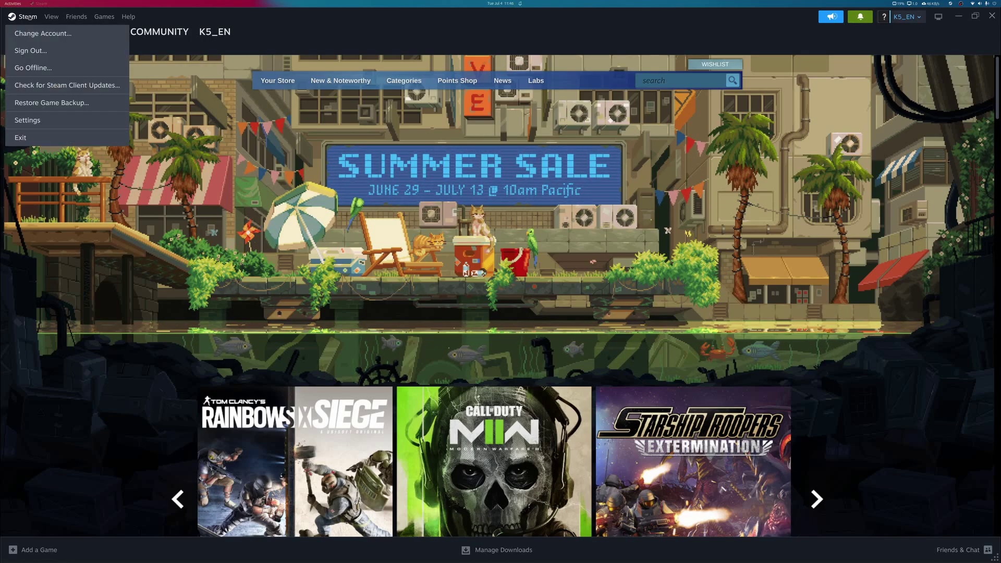
{"action": "left_click", "coordinate": [27, 120]}
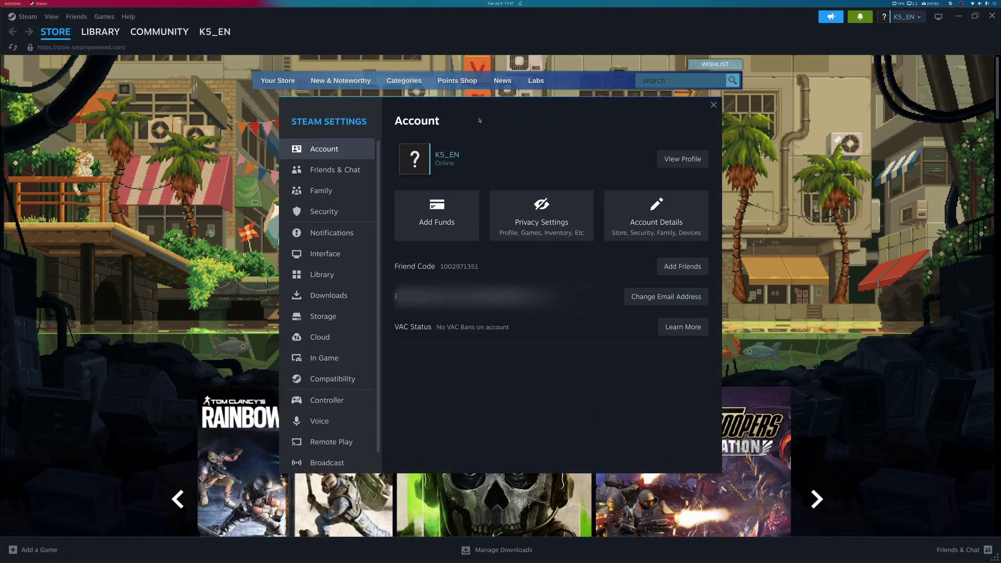
{"action": "left_click", "coordinate": [304, 319]}
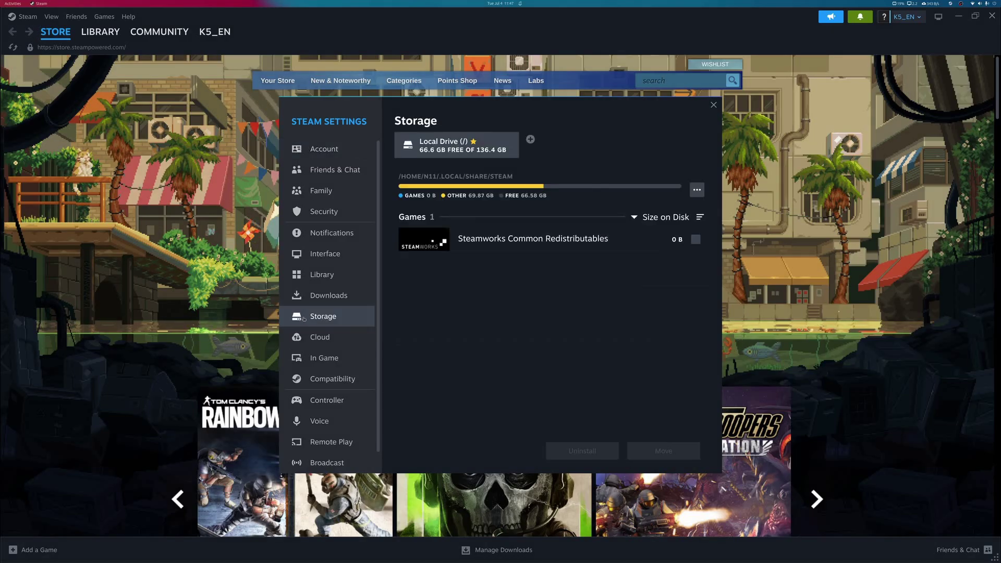
{"action": "left_click", "coordinate": [531, 141]}
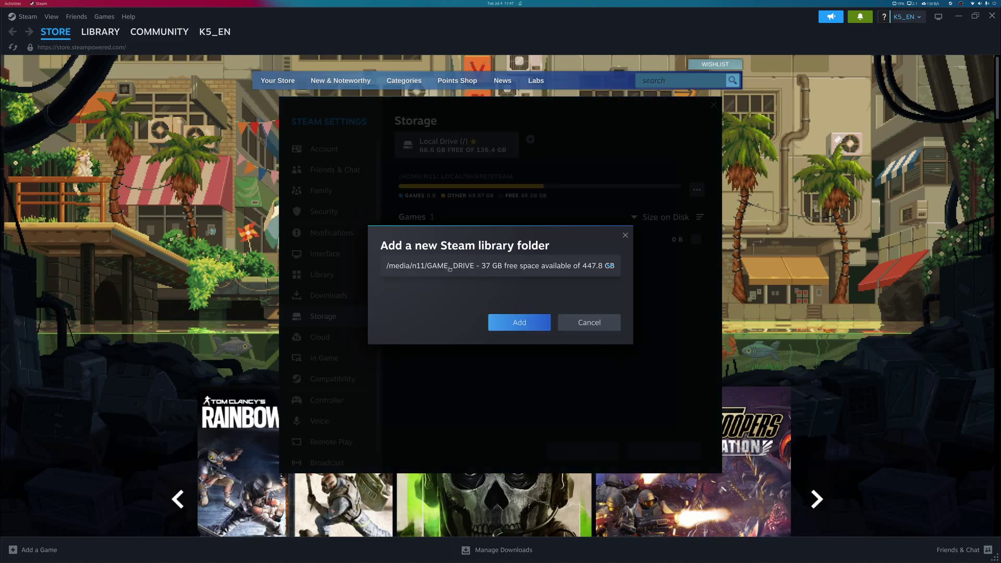
{"action": "left_click", "coordinate": [588, 263]}
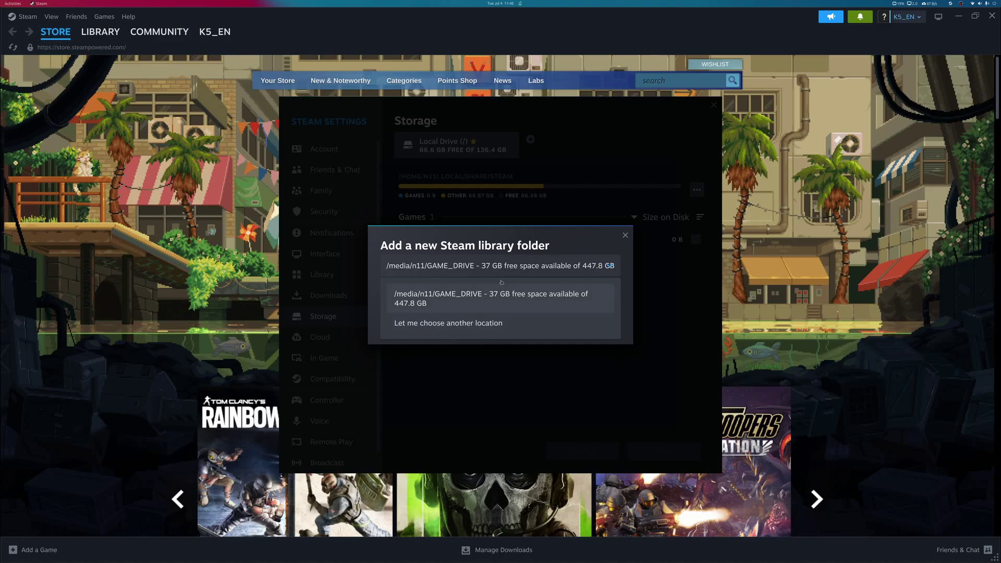
{"action": "left_click", "coordinate": [431, 267]}
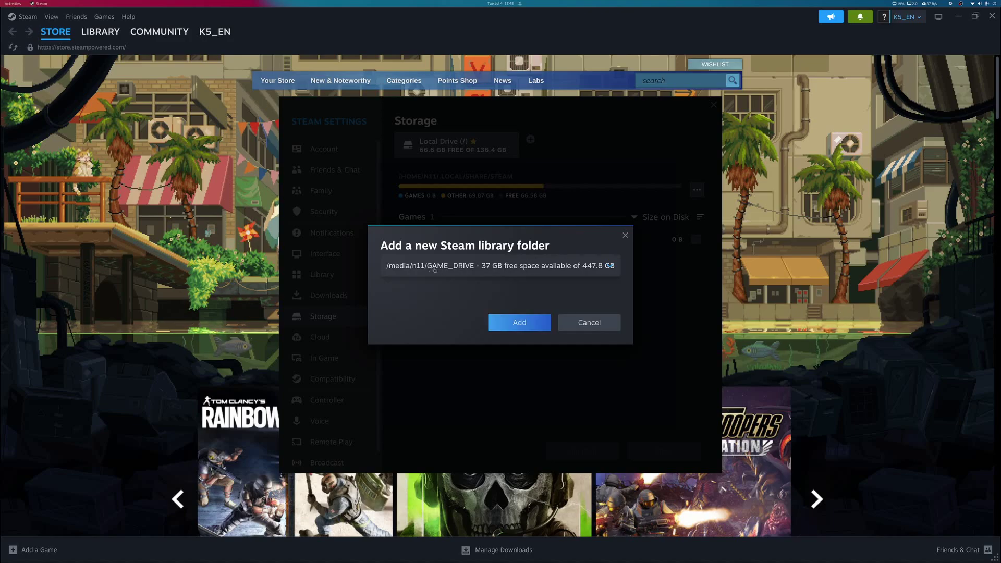
{"action": "left_click", "coordinate": [501, 325]}
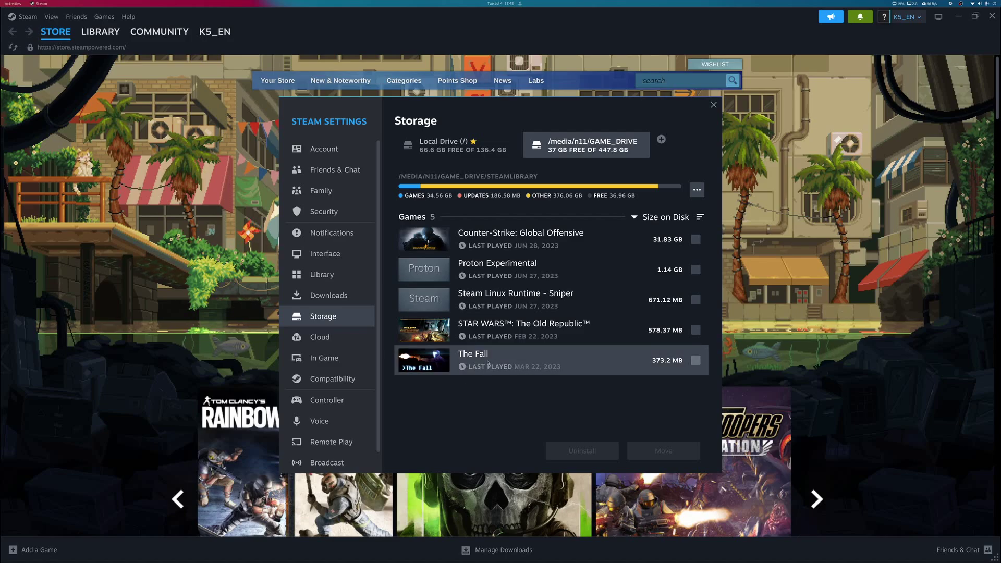
{"action": "key", "text": "super"}
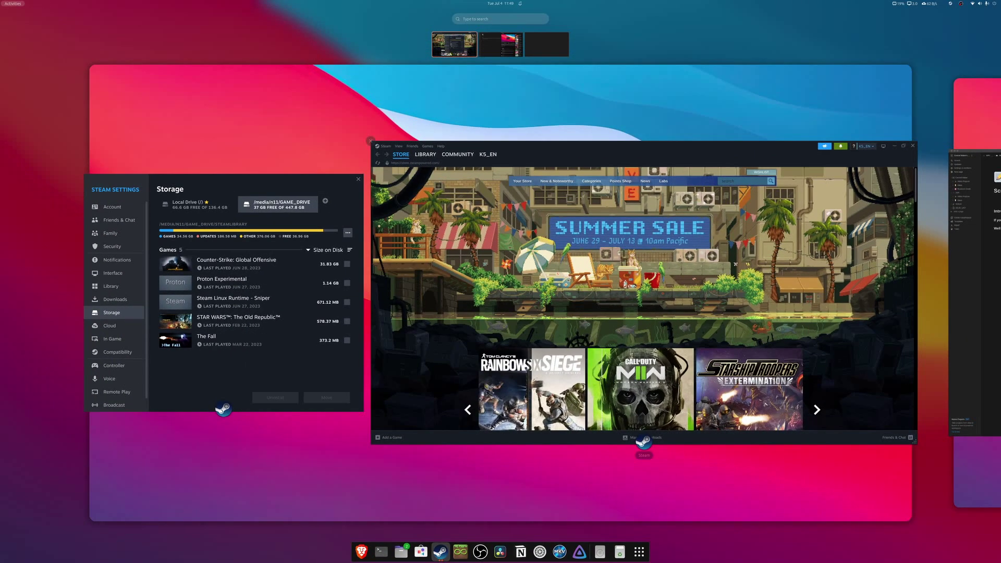
{"action": "type", "text": "the fall"}
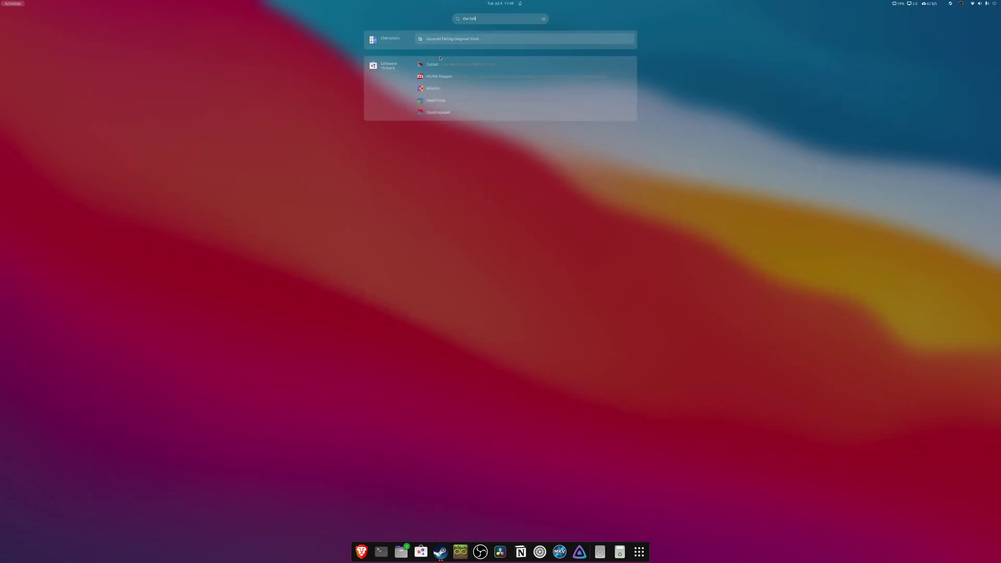
{"action": "key", "text": "BackSpace"}
{"action": "key", "text": "BackSpace"}
{"action": "key", "text": "BackSpace"}
{"action": "key", "text": "BackSpace"}
{"action": "key", "text": "BackSpace"}
{"action": "key", "text": "BackSpace"}
{"action": "key", "text": "BackSpace"}
{"action": "key", "text": "BackSpace"}
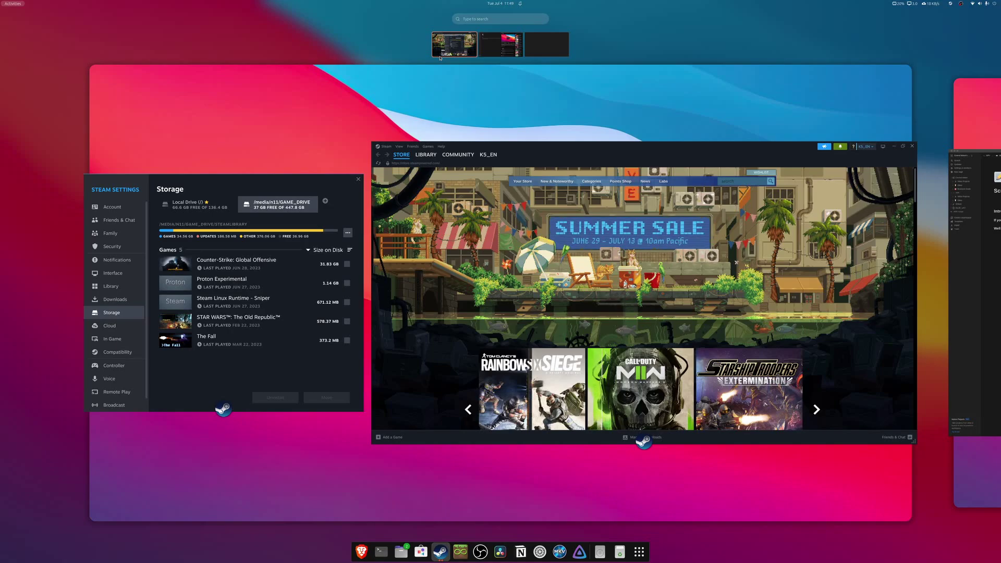
{"action": "type", "text": "counter"}
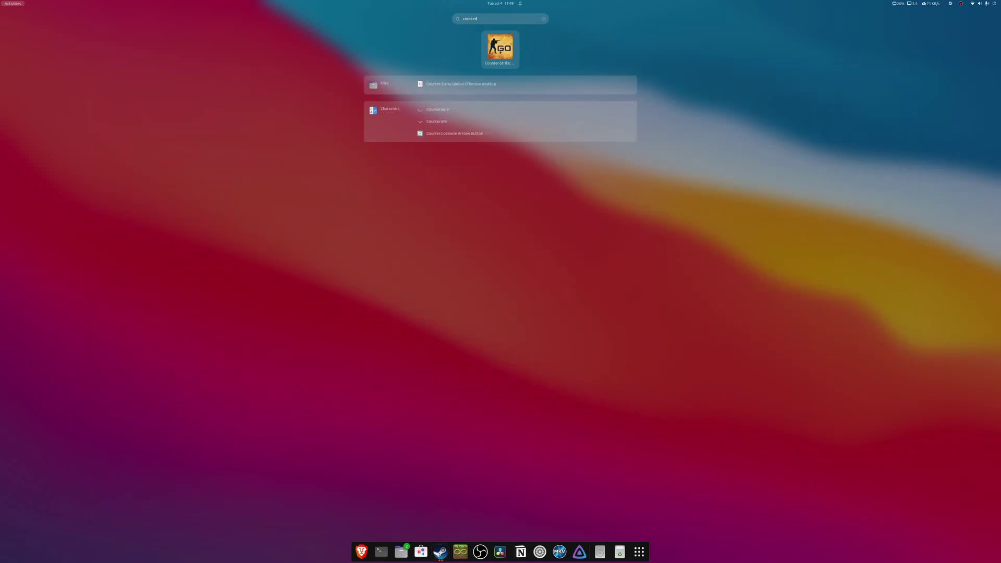
{"action": "key", "text": "super"}
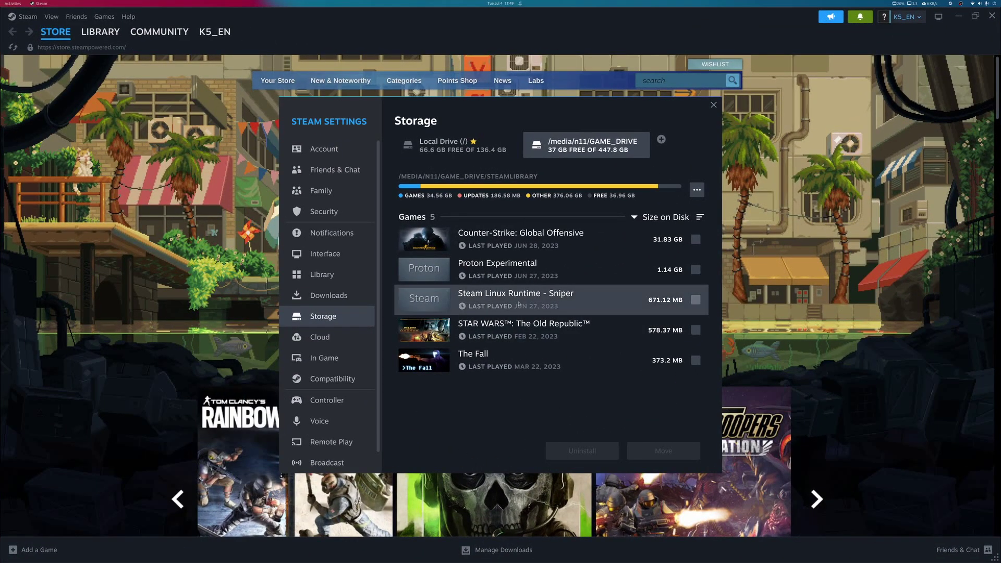
{"action": "key", "text": "super"}
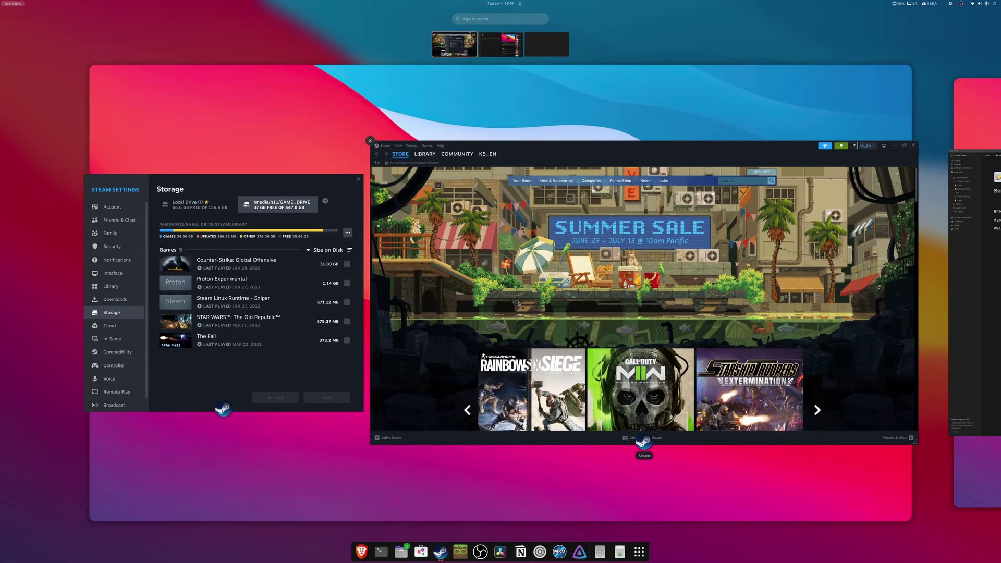
{"action": "type", "text": "counter"}
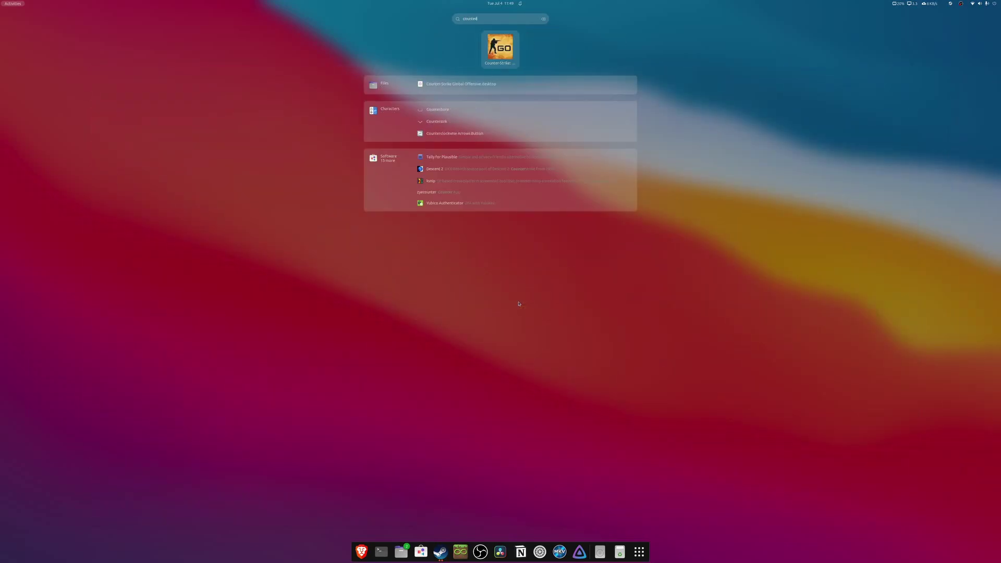
{"action": "key", "text": "Return"}
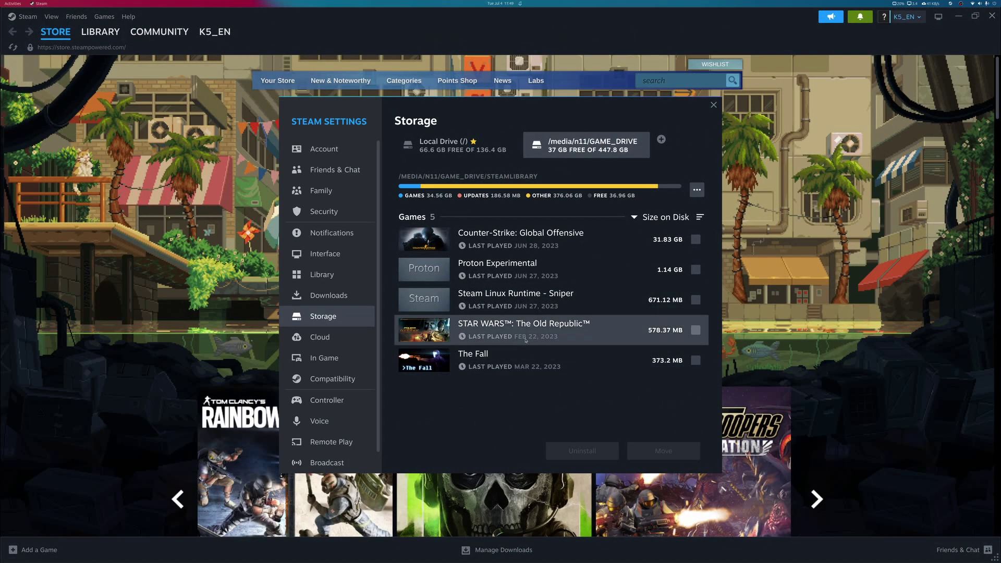
{"action": "mouse_move", "coordinate": [446, 561]}
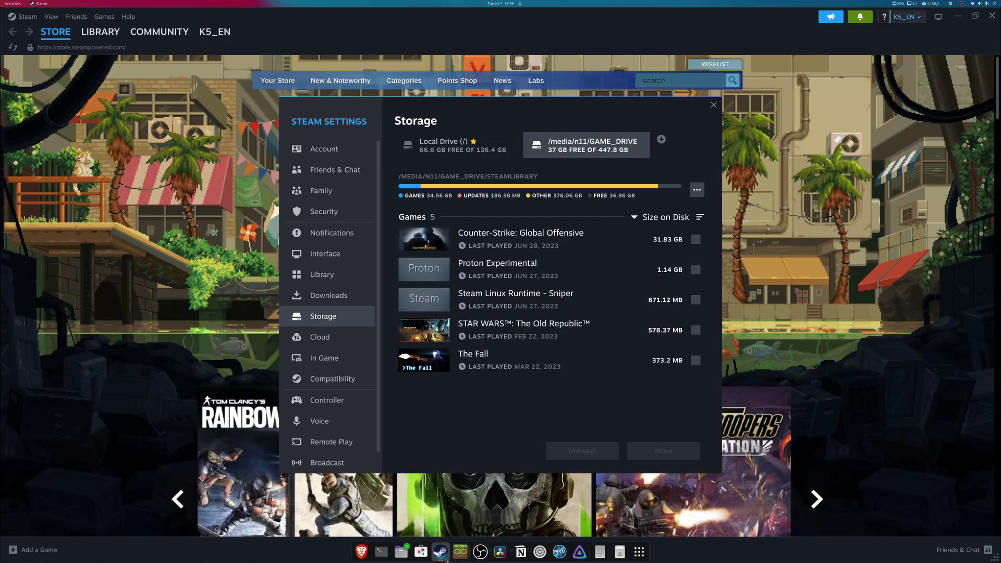